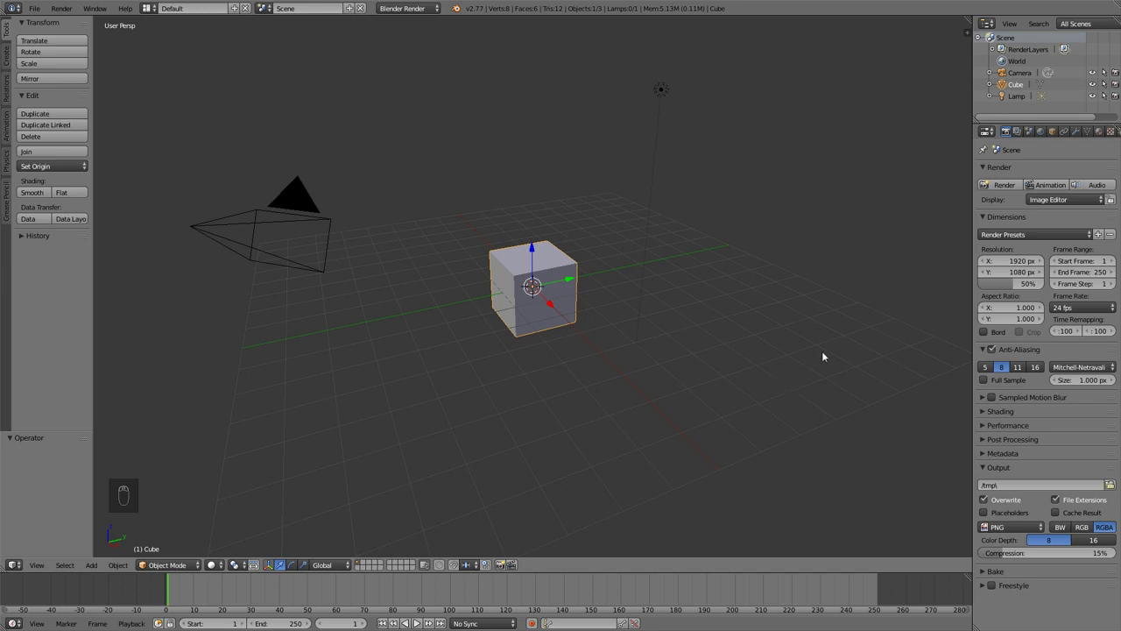
Enable the Emulate 3 Button Mouse option in the input preferences
{"action": "middle_click_drag", "start_coordinate": [738, 275], "coordinate": [530, 273]}
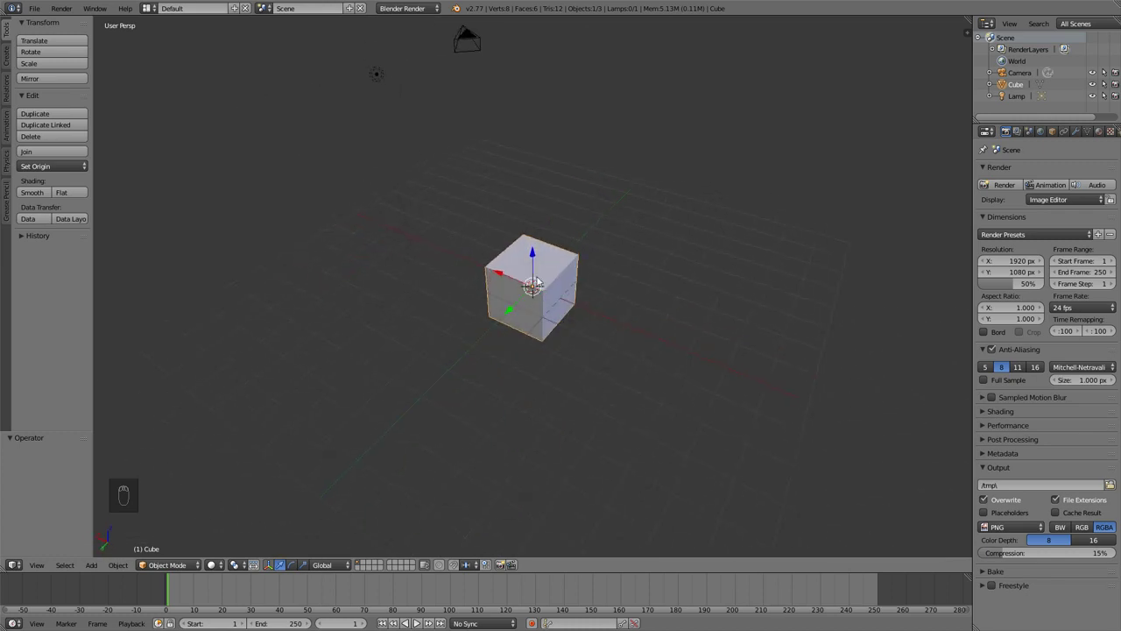
{"action": "middle_click_drag", "start_coordinate": [598, 287], "coordinate": [557, 292]}
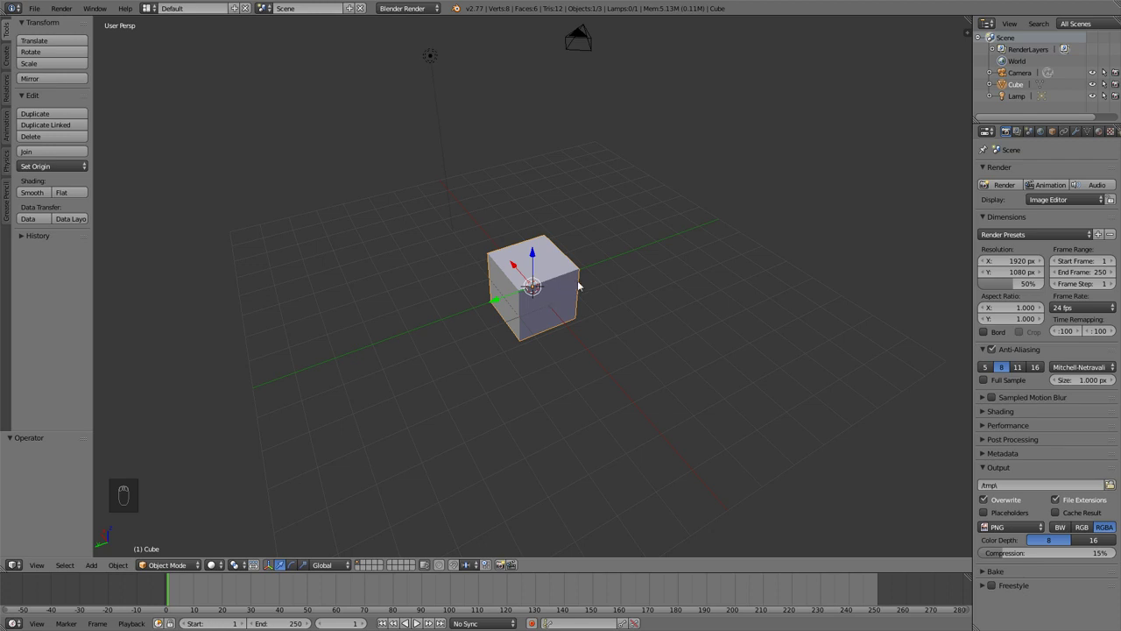
{"action": "left_click", "coordinate": [37, 9]}
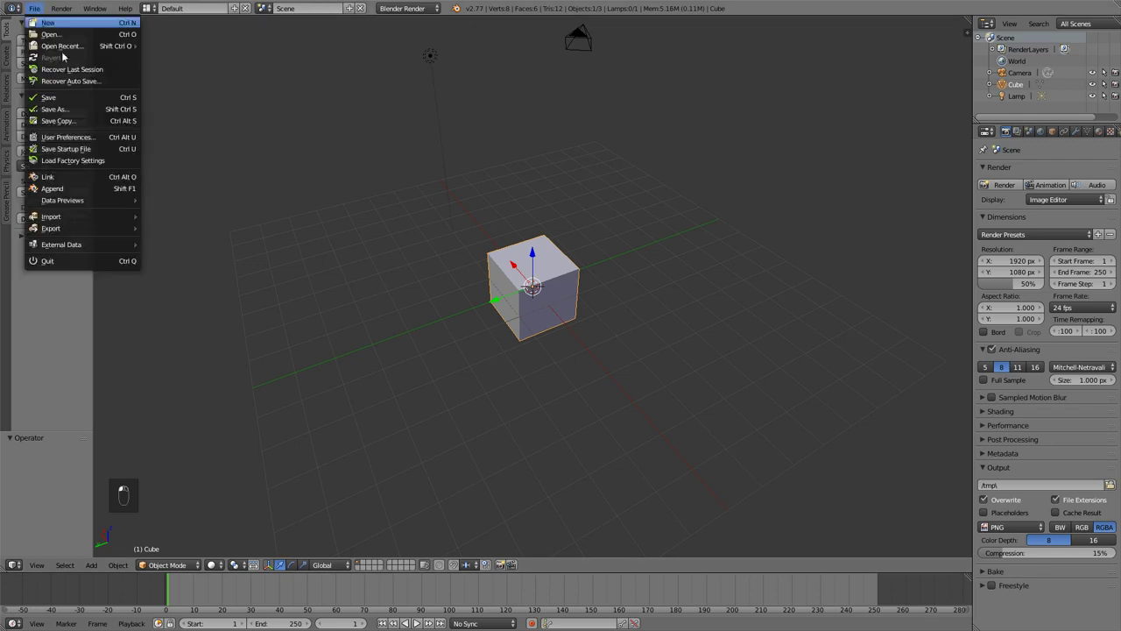
{"action": "left_click", "coordinate": [68, 138]}
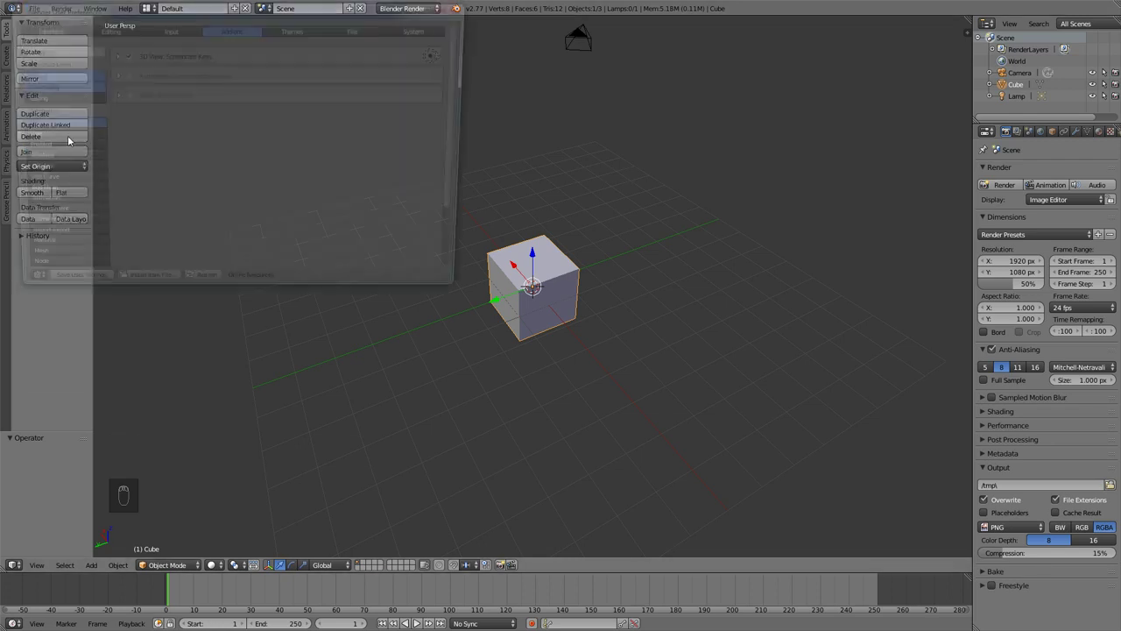
{"action": "left_click", "coordinate": [170, 29]}
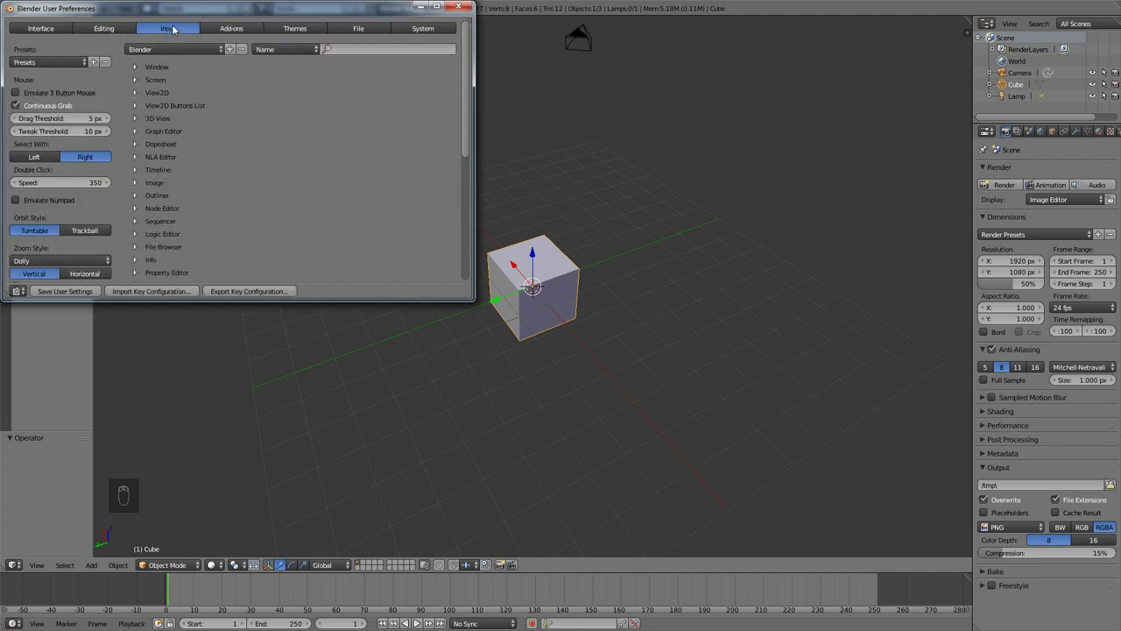
{"action": "left_click", "coordinate": [16, 92]}
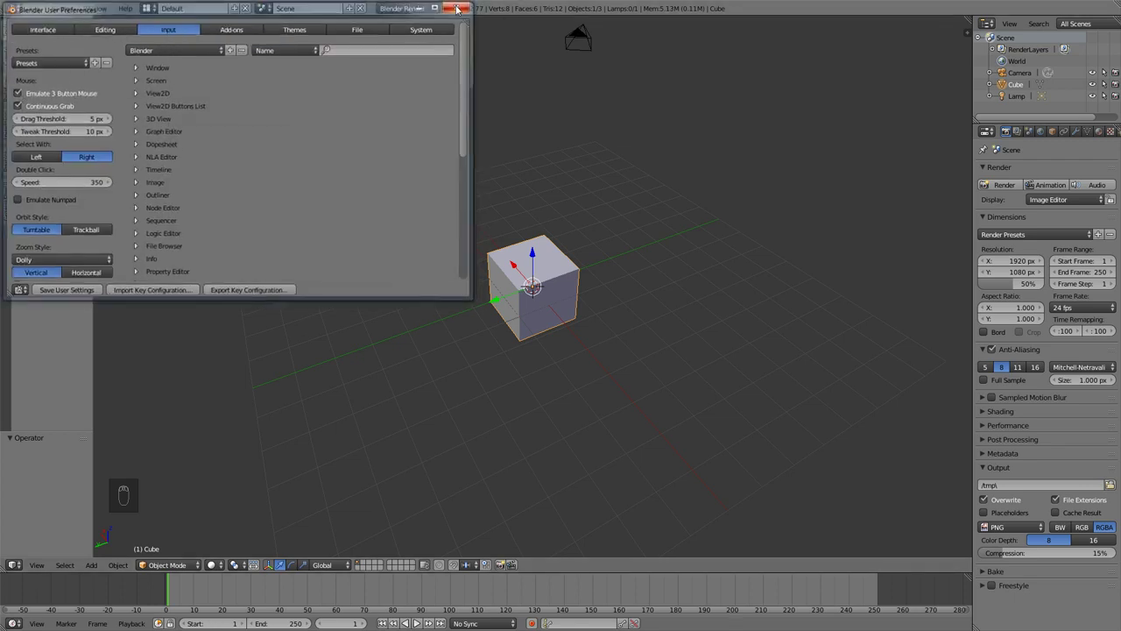
{"action": "left_click", "coordinate": [458, 8]}
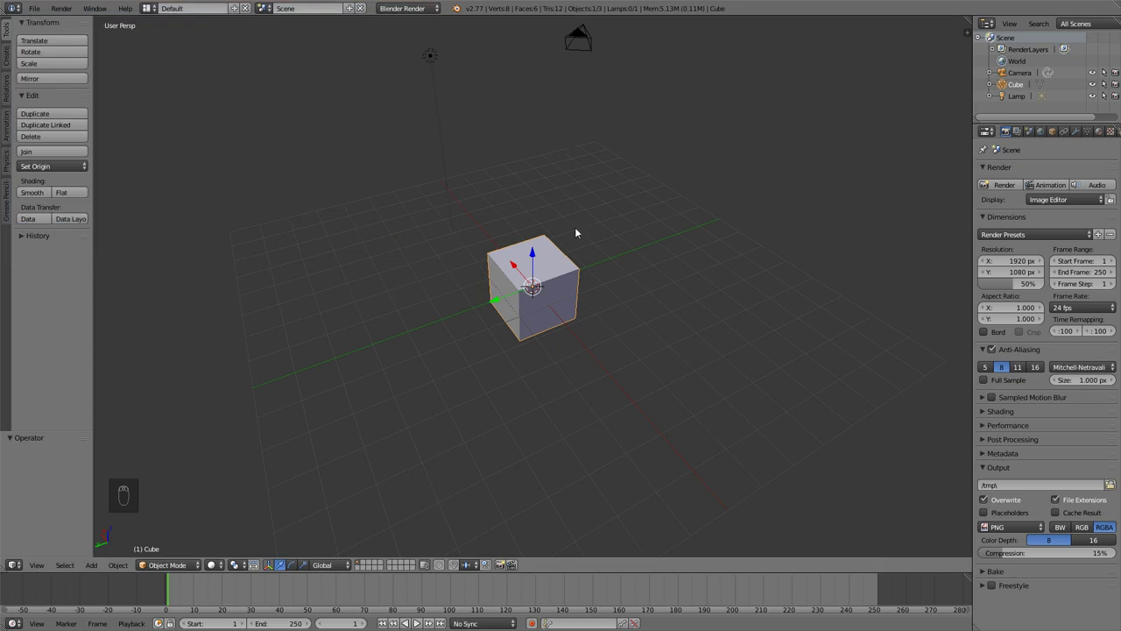
Look at the default cube from different angles by orbiting, zooming closer and panning the 3D view
{"action": "mouse_move", "coordinate": [593, 318]}
{"action": "left_mouse_down", "text": "alt"}
{"action": "mouse_move", "coordinate": [498, 275]}
{"action": "mouse_move", "coordinate": [667, 249]}
{"action": "mouse_move", "coordinate": [622, 335]}
{"action": "mouse_move", "coordinate": [470, 306]}
{"action": "mouse_move", "coordinate": [543, 298]}
{"action": "mouse_move", "coordinate": [631, 315]}
{"action": "mouse_move", "coordinate": [597, 319]}
{"action": "mouse_move", "coordinate": [603, 301]}
{"action": "left_mouse_up", "text": "alt"}
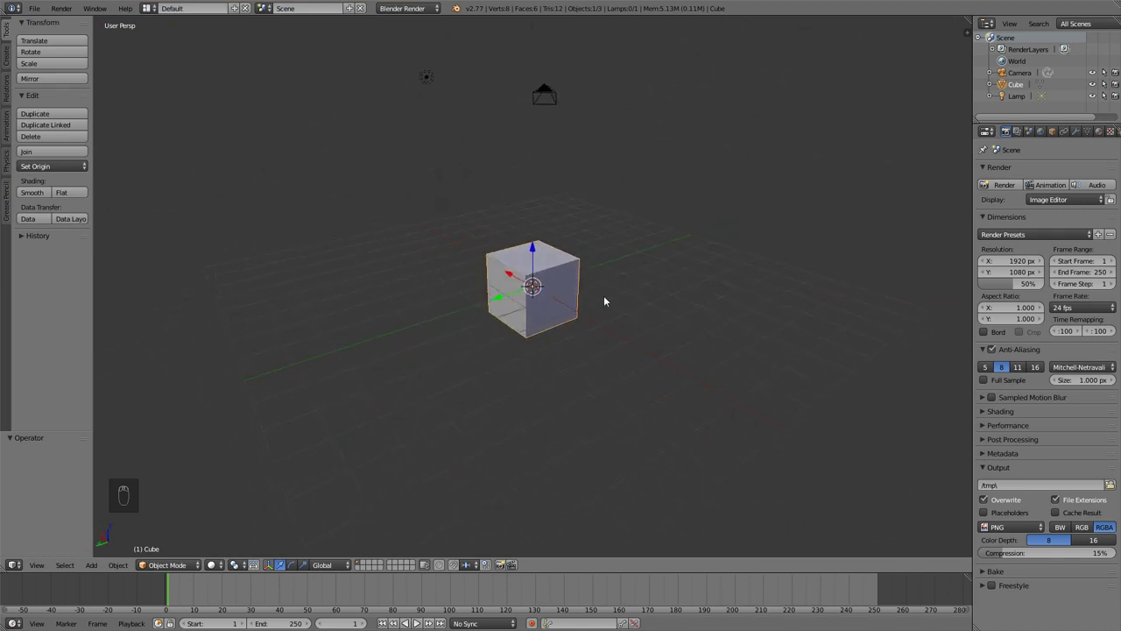
{"action": "scroll", "coordinate": [578, 296], "scroll_direction": "up", "scroll_amount": 3}
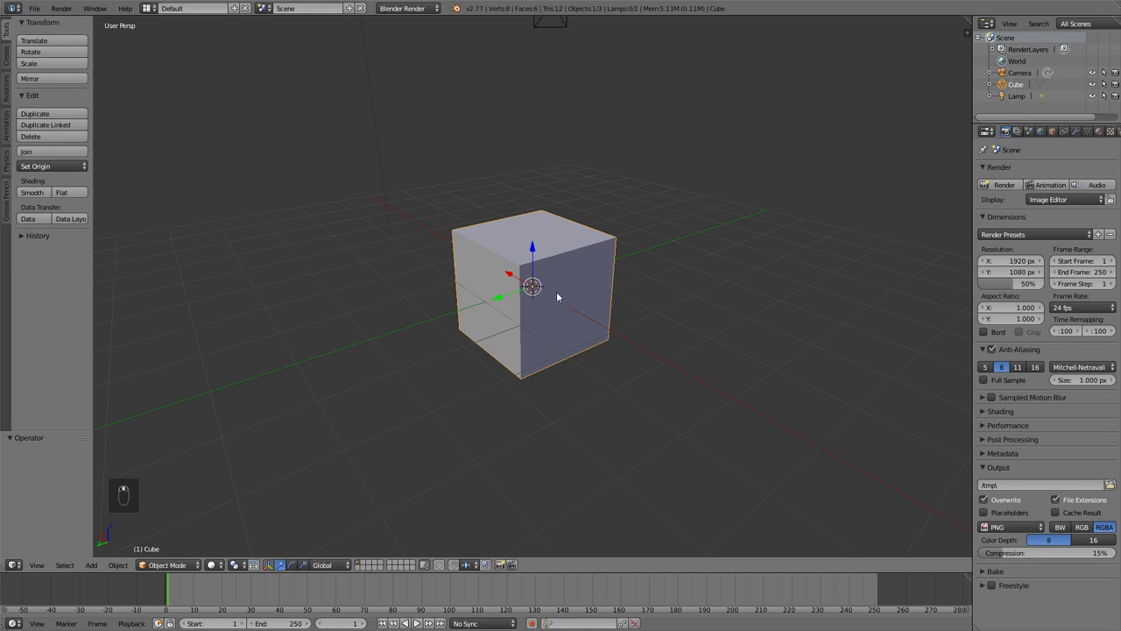
{"action": "middle_click_drag", "start_coordinate": [556, 296], "coordinate": [516, 346], "text": "shift"}
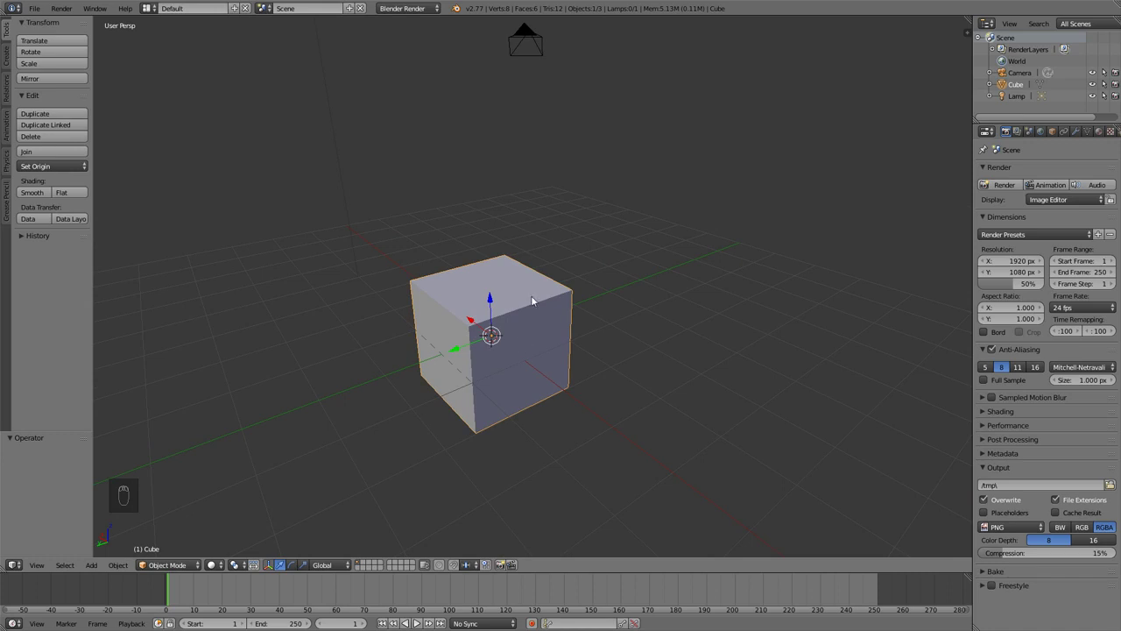
{"action": "middle_click_drag", "start_coordinate": [496, 332], "coordinate": [500, 287]}
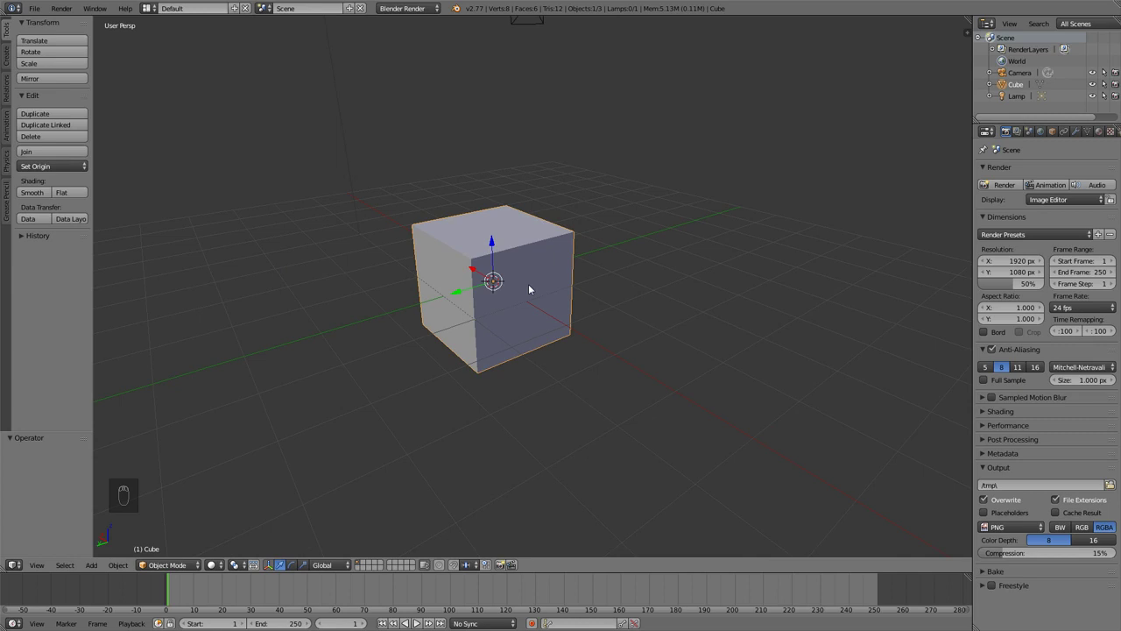
Zoom in and out on the cube repeatedly, ending with an orbit around its sides
{"action": "scroll", "coordinate": [528, 289], "scroll_direction": "up", "scroll_amount": 7}
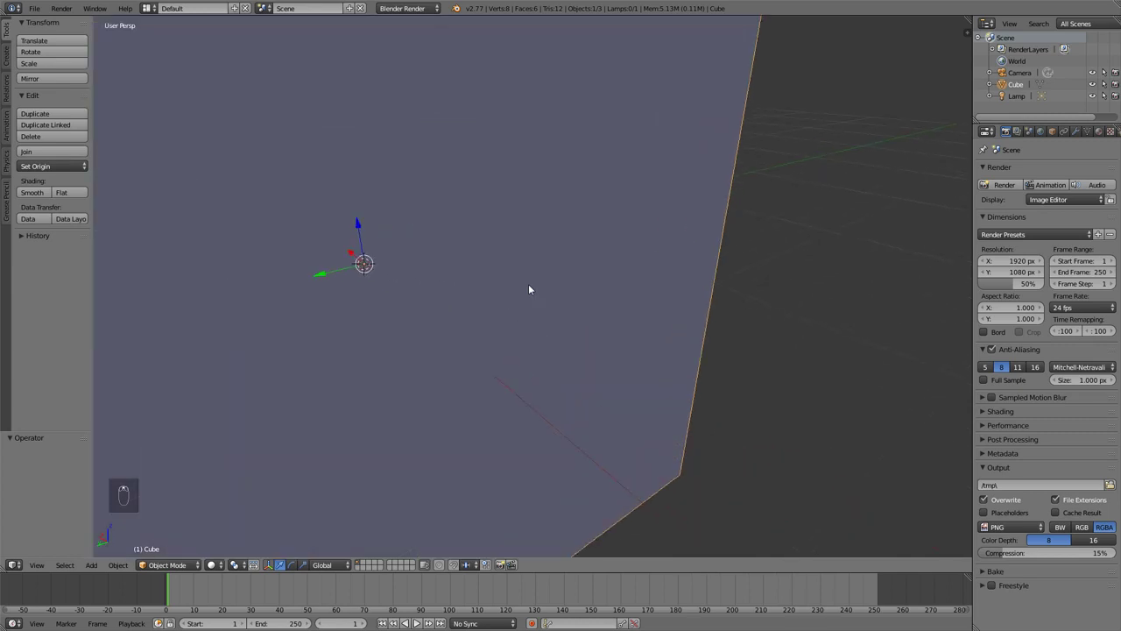
{"action": "scroll", "coordinate": [528, 289], "scroll_direction": "down", "scroll_amount": 1}
{"action": "scroll", "coordinate": [528, 289], "scroll_direction": "down", "scroll_amount": 6}
{"action": "scroll", "coordinate": [528, 288], "scroll_direction": "up", "scroll_amount": 2}
{"action": "scroll", "coordinate": [529, 289], "scroll_direction": "down", "scroll_amount": 1}
{"action": "scroll", "coordinate": [528, 289], "scroll_direction": "up", "scroll_amount": 2}
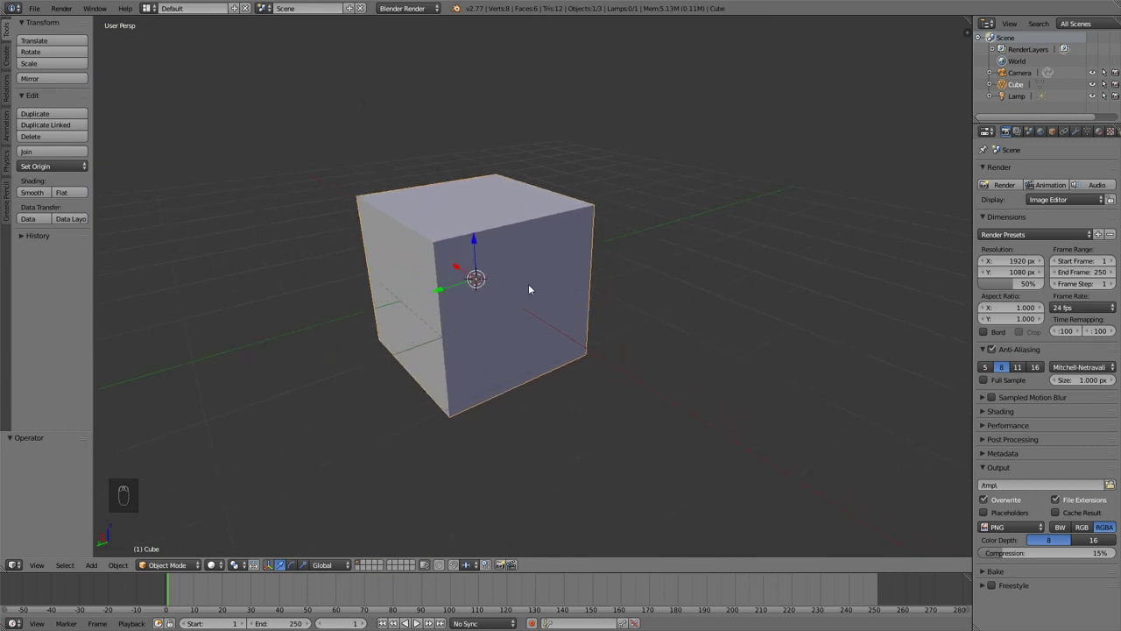
{"action": "scroll", "coordinate": [532, 282], "scroll_direction": "down", "scroll_amount": 3}
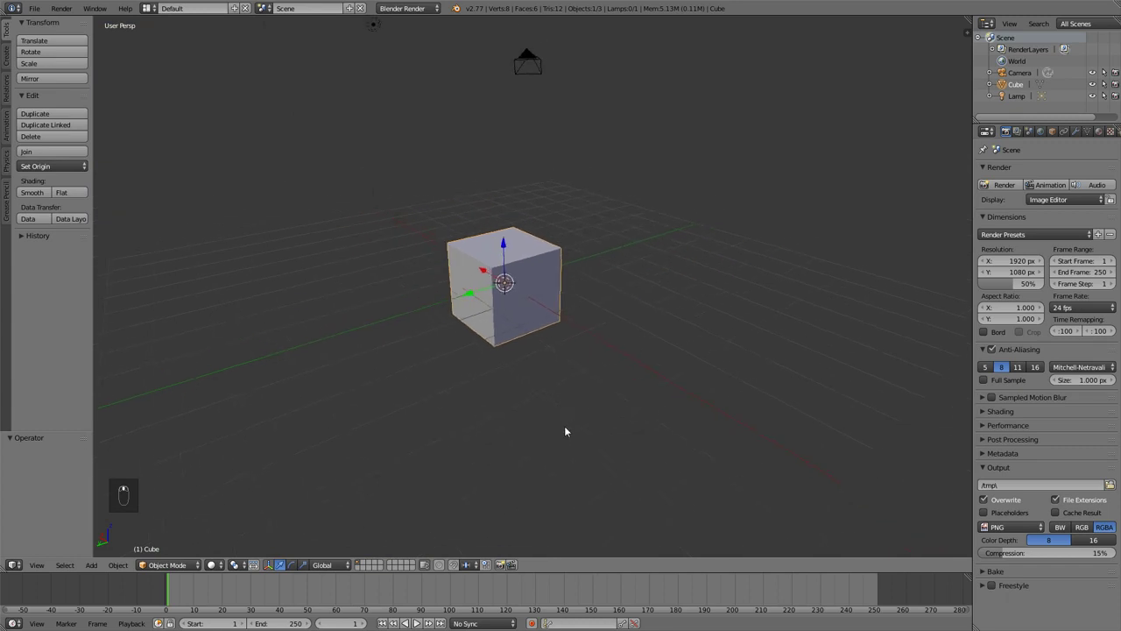
{"action": "scroll", "coordinate": [538, 245], "scroll_direction": "up", "scroll_amount": 6}
{"action": "scroll", "coordinate": [578, 373], "scroll_direction": "down", "scroll_amount": 5}
{"action": "scroll", "coordinate": [570, 303], "scroll_direction": "up", "scroll_amount": 1}
{"action": "scroll", "coordinate": [551, 280], "scroll_direction": "up", "scroll_amount": 2}
{"action": "scroll", "coordinate": [563, 371], "scroll_direction": "down", "scroll_amount": 2}
{"action": "scroll", "coordinate": [551, 281], "scroll_direction": "up", "scroll_amount": 6}
{"action": "scroll", "coordinate": [560, 273], "scroll_direction": "down", "scroll_amount": 3}
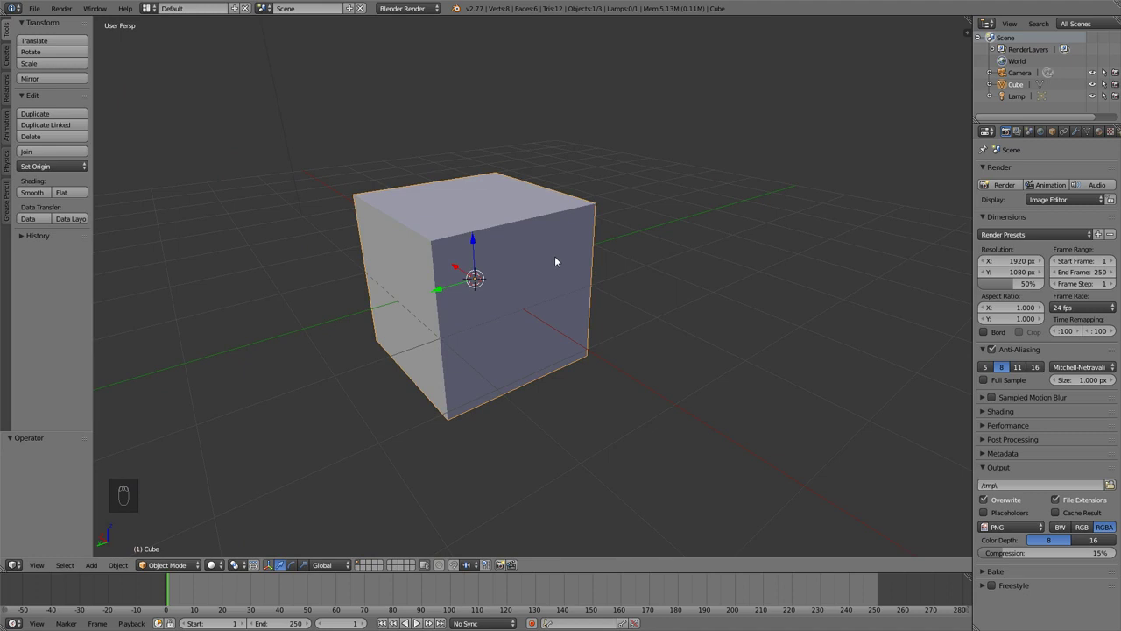
{"action": "middle_click_drag", "start_coordinate": [503, 313], "coordinate": [589, 285]}
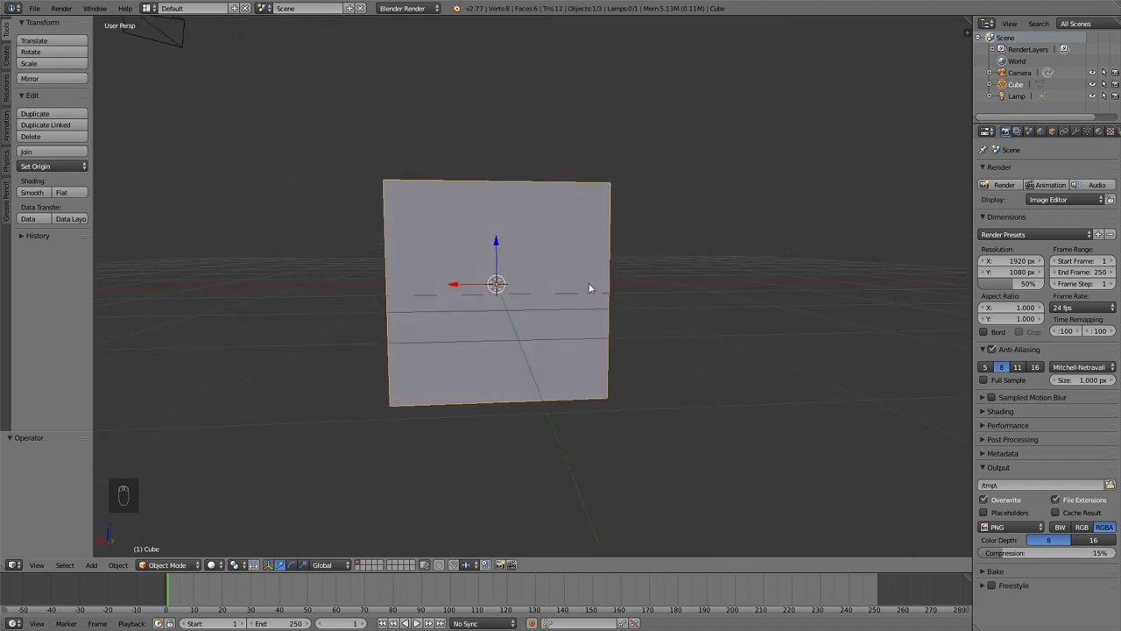
{"action": "middle_click_drag", "start_coordinate": [665, 279], "coordinate": [577, 304]}
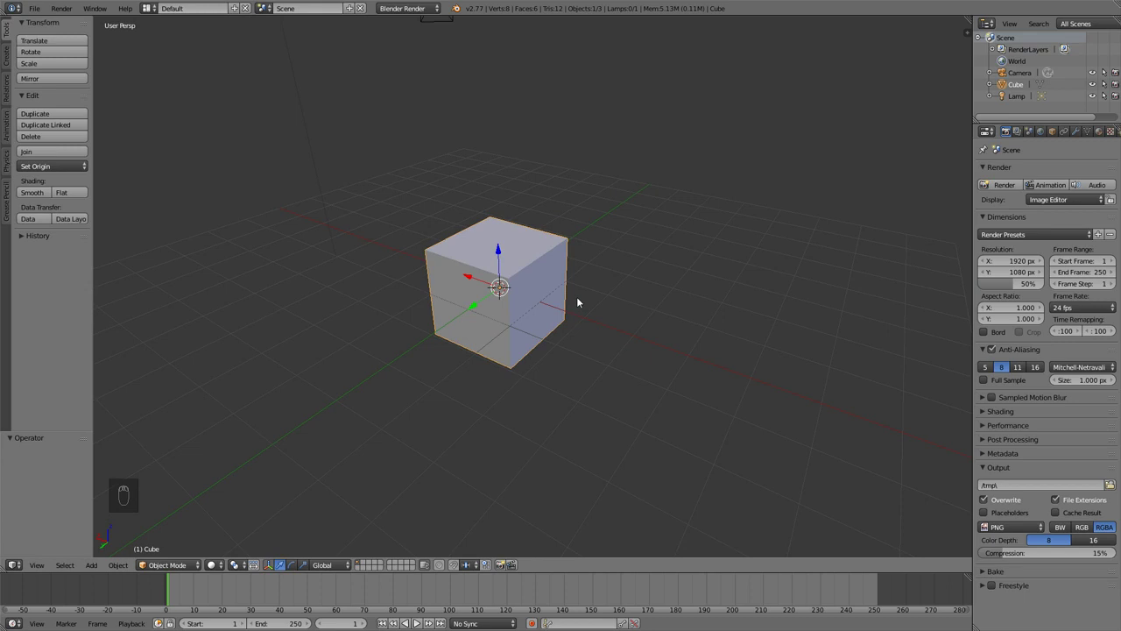
View the cube from the front, right and top using the preset orthogonal directions
{"action": "key", "text": "KP_1"}
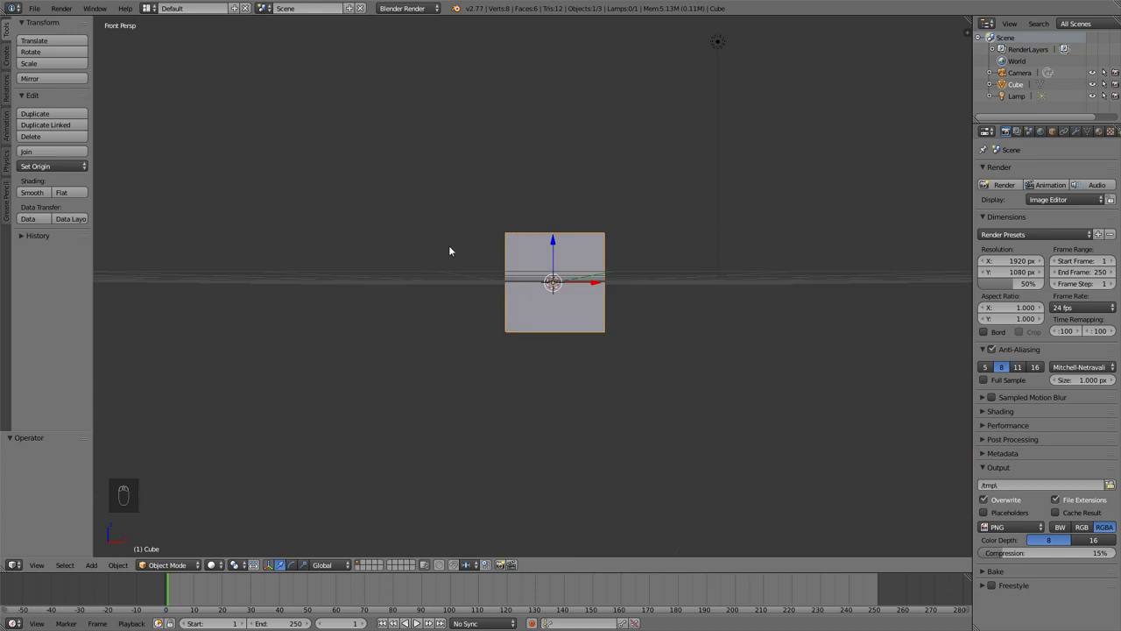
{"action": "key", "text": "KP_3"}
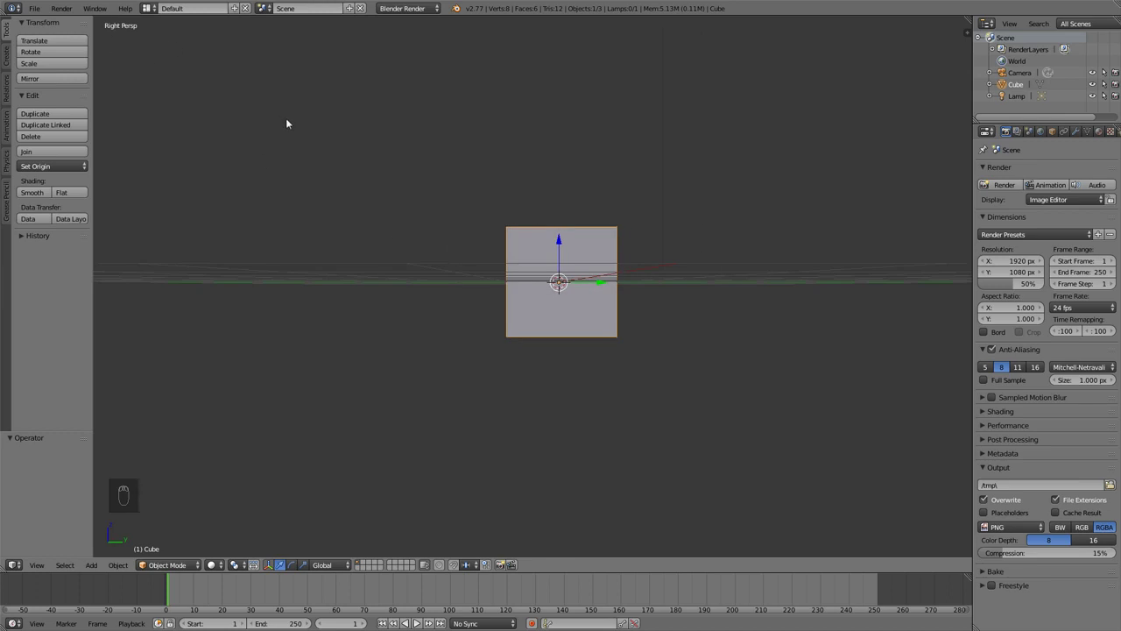
{"action": "key", "text": "KP_7"}
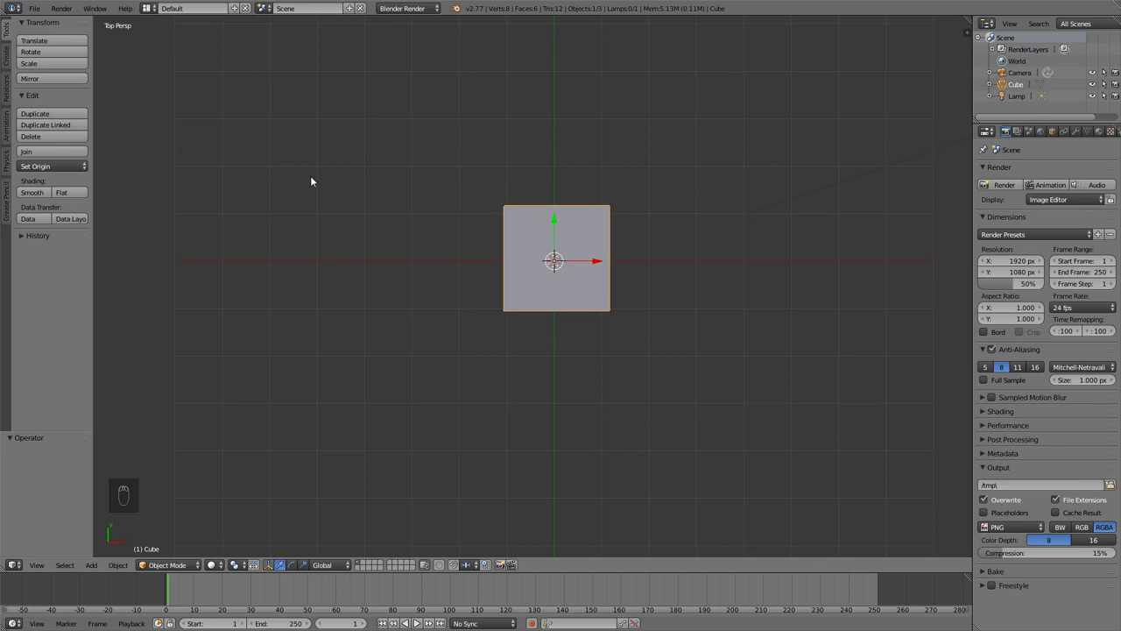
View the cube from the opposite preset directions: back, left and bottom
{"action": "key", "text": "ctrl+KP_1"}
{"action": "key", "text": "ctrl+KP_3"}
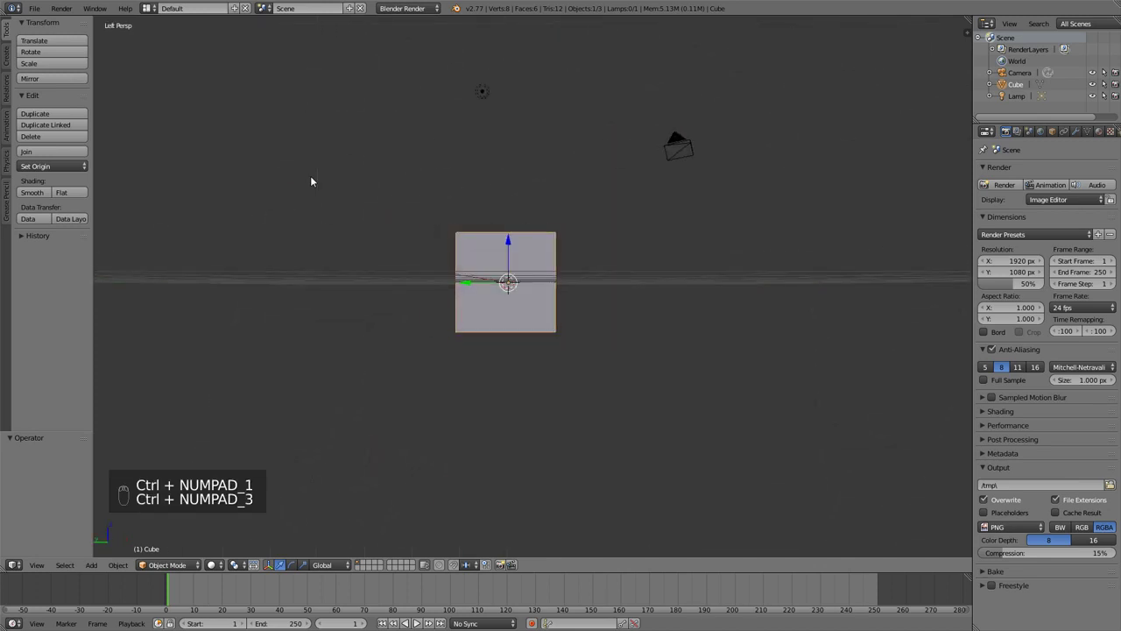
{"action": "key", "text": "ctrl+KP_7"}
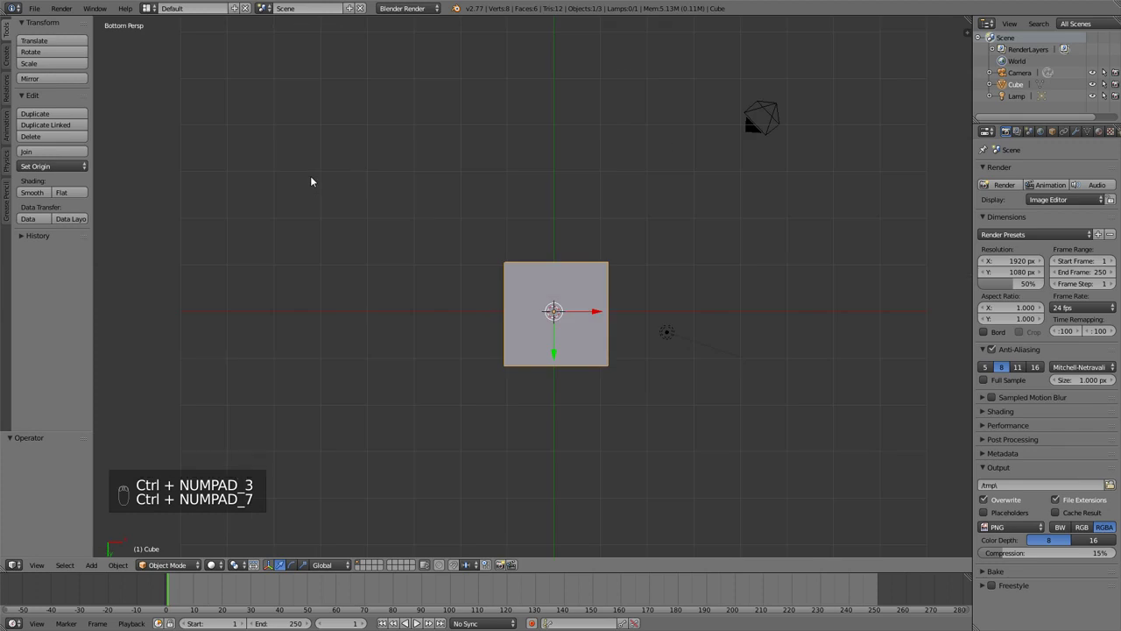
{"action": "key", "text": "ctrl+KP_3"}
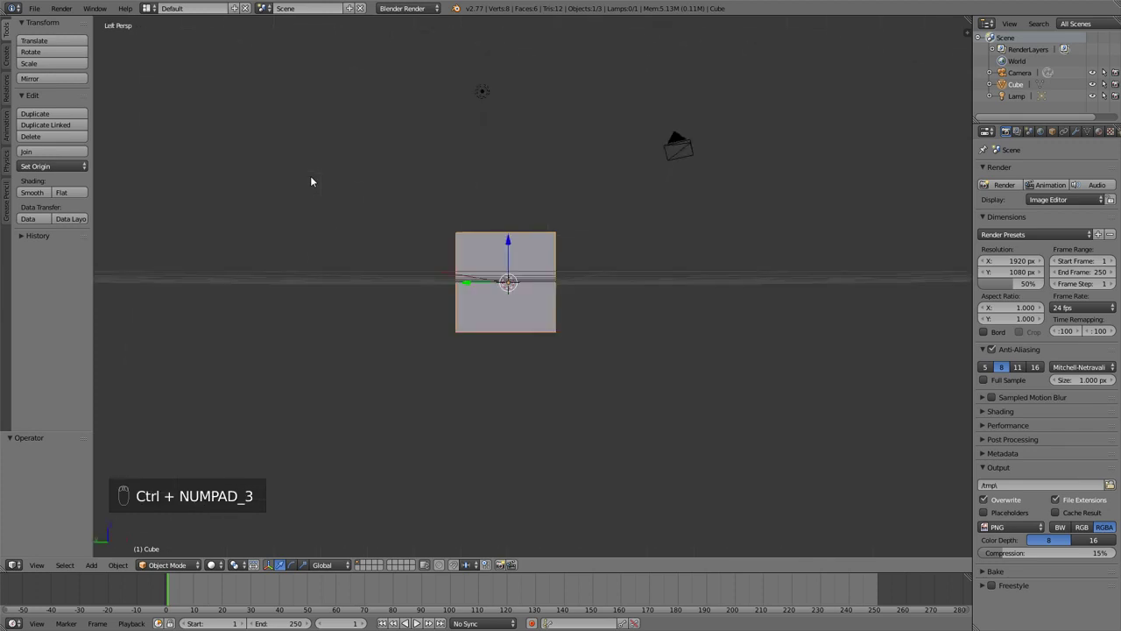
{"action": "key", "text": "ctrl+KP_1"}
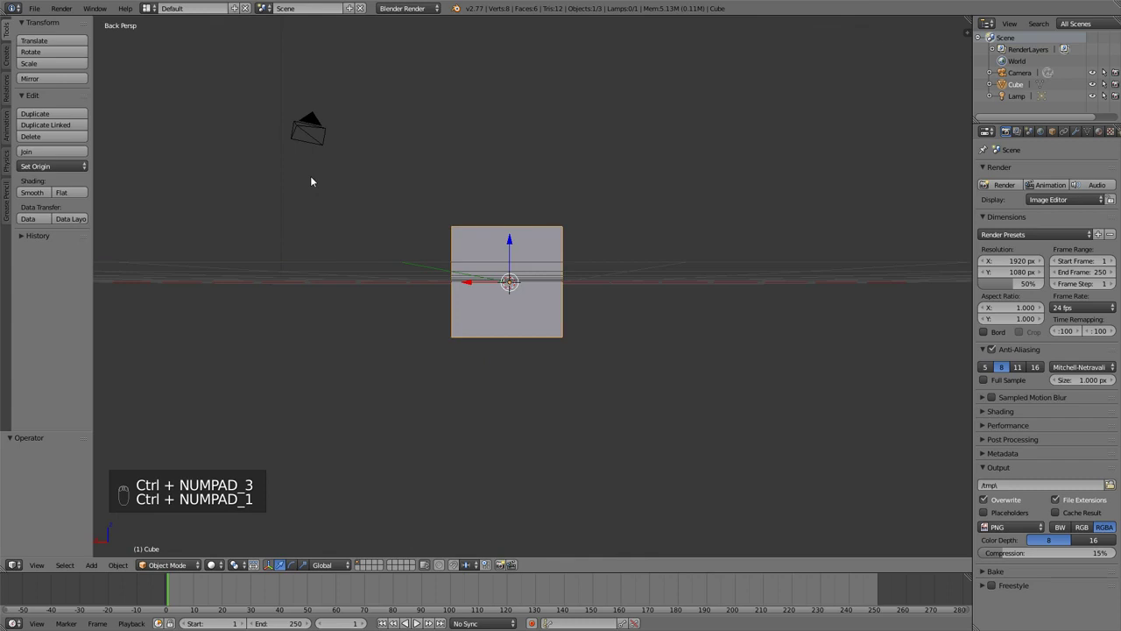
Return to an angled close-up of the cube and rotate the view around it horizontally in fixed increments, in both directions
{"action": "middle_click_drag", "start_coordinate": [371, 225], "coordinate": [523, 272]}
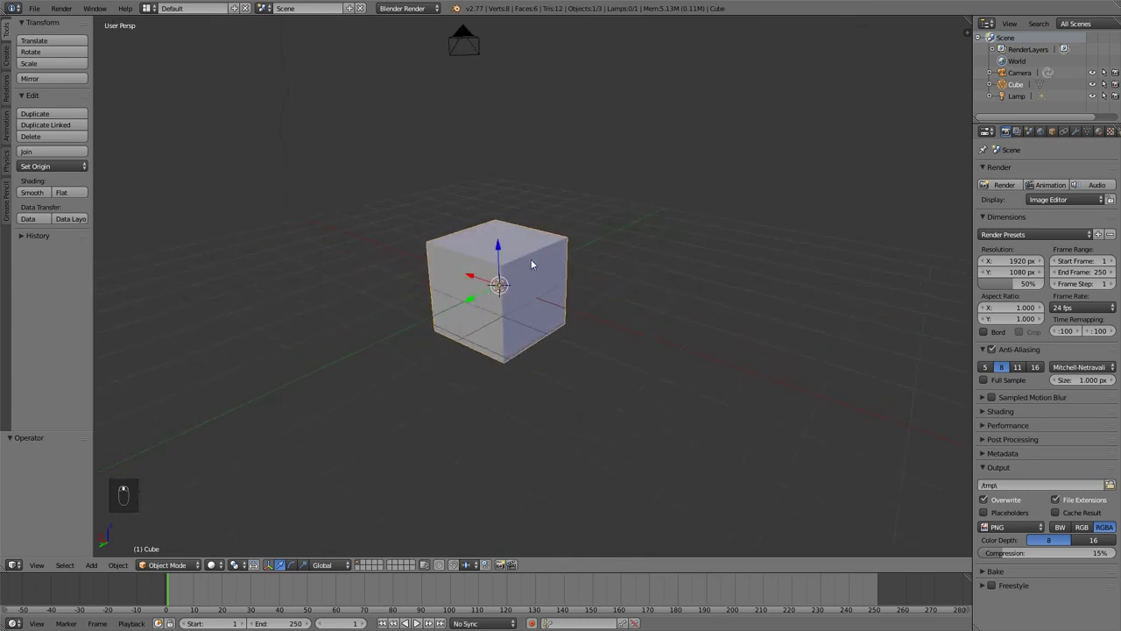
{"action": "scroll", "coordinate": [525, 267], "scroll_direction": "up", "scroll_amount": 3}
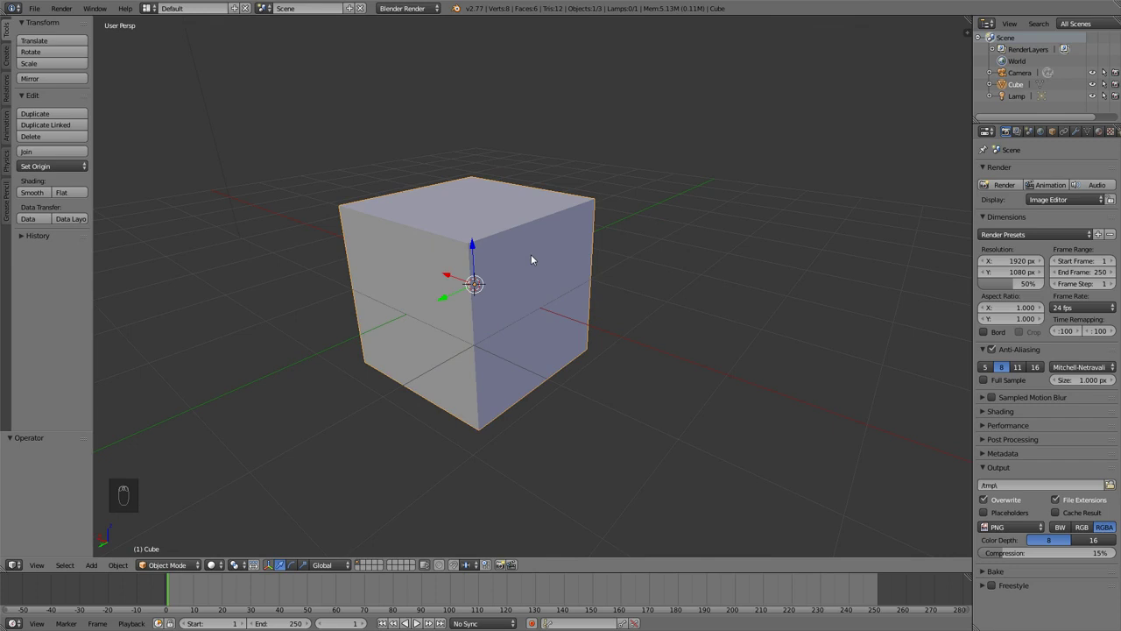
{"action": "key", "text": "KP_4"}
{"action": "key", "text": "KP_4"}
{"action": "key", "text": "KP_4"}
{"action": "key", "text": "KP_4"}
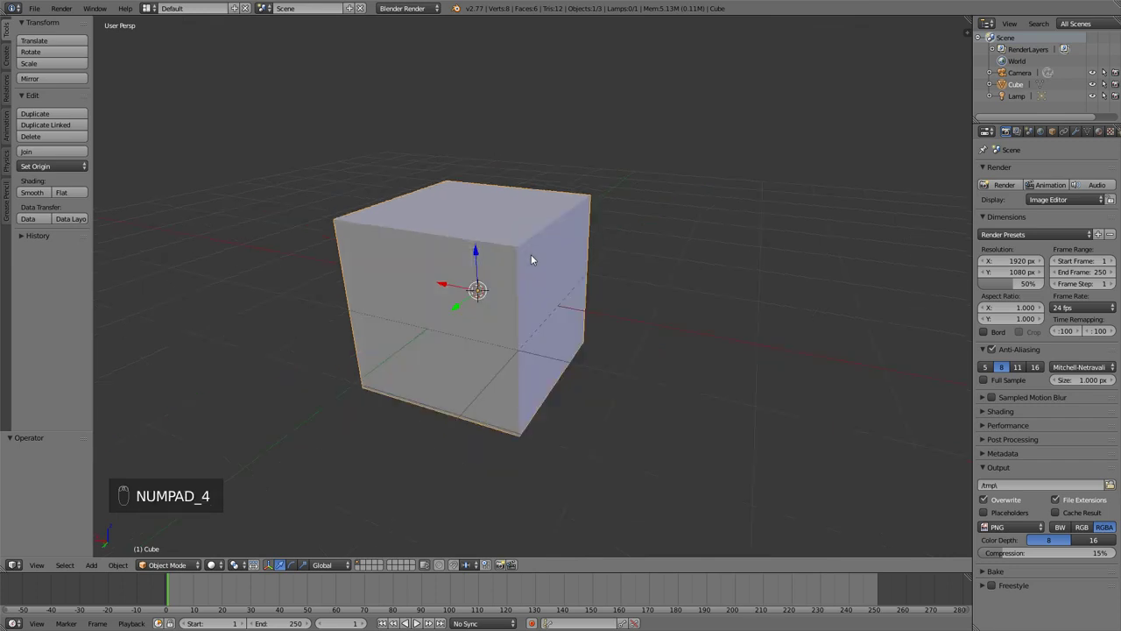
{"action": "key", "text": "KP_4"}
{"action": "key", "text": "KP_4"}
{"action": "key", "text": "KP_4"}
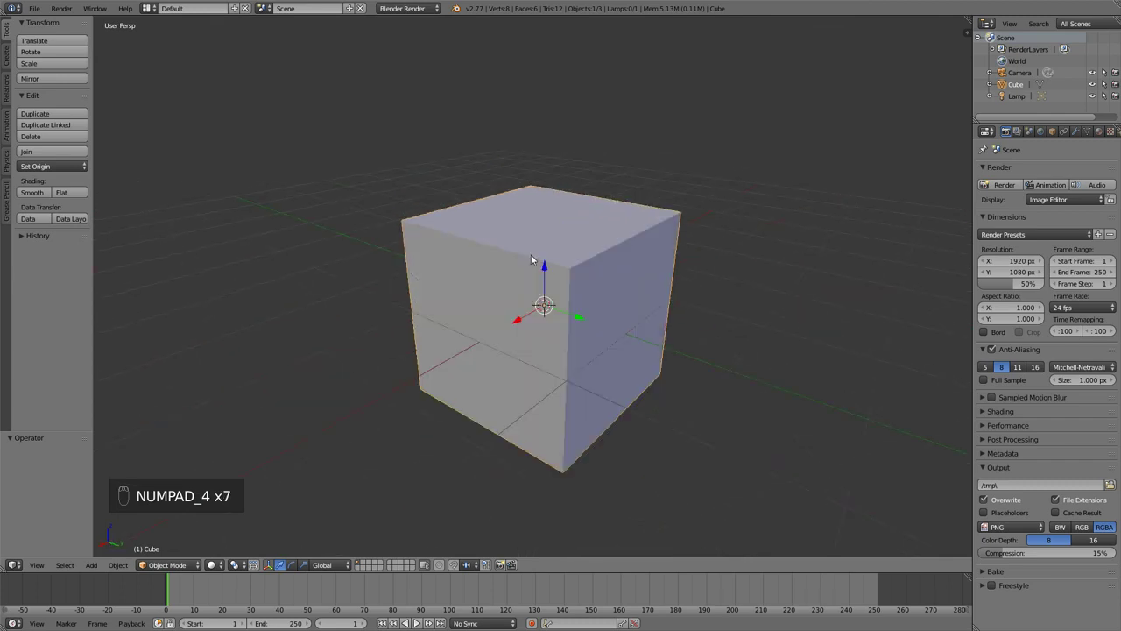
{"action": "key", "text": "KP_6"}
{"action": "key", "text": "KP_6"}
{"action": "key", "text": "KP_6"}
{"action": "key", "text": "KP_6"}
{"action": "key", "text": "KP_6"}
{"action": "key", "text": "KP_6"}
{"action": "key", "text": "KP_6"}
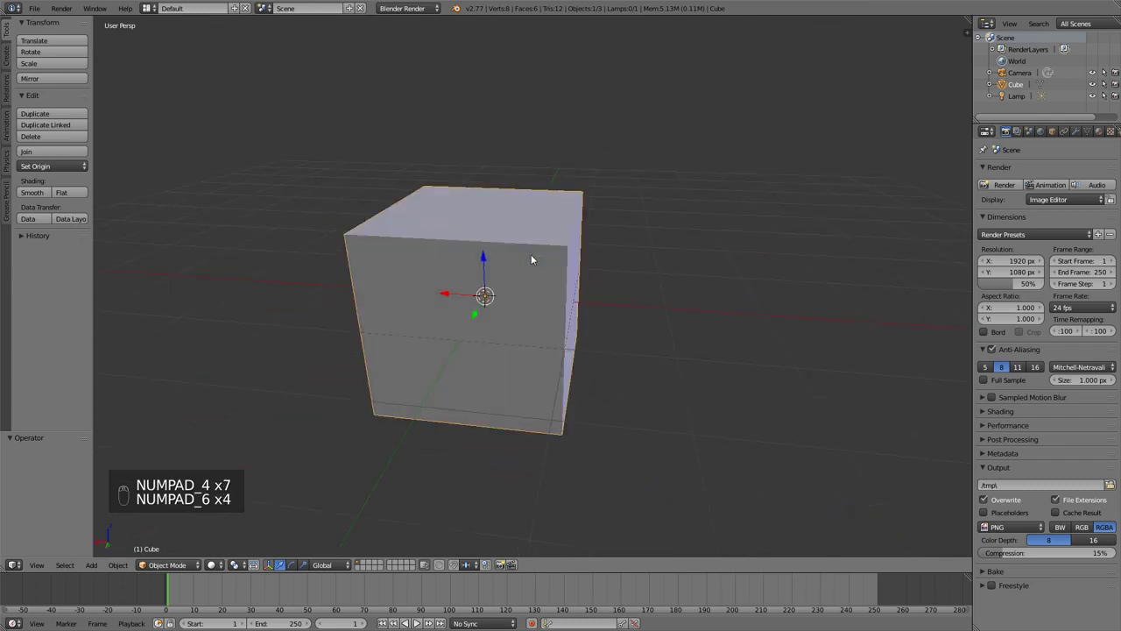
{"action": "key", "text": "KP_6"}
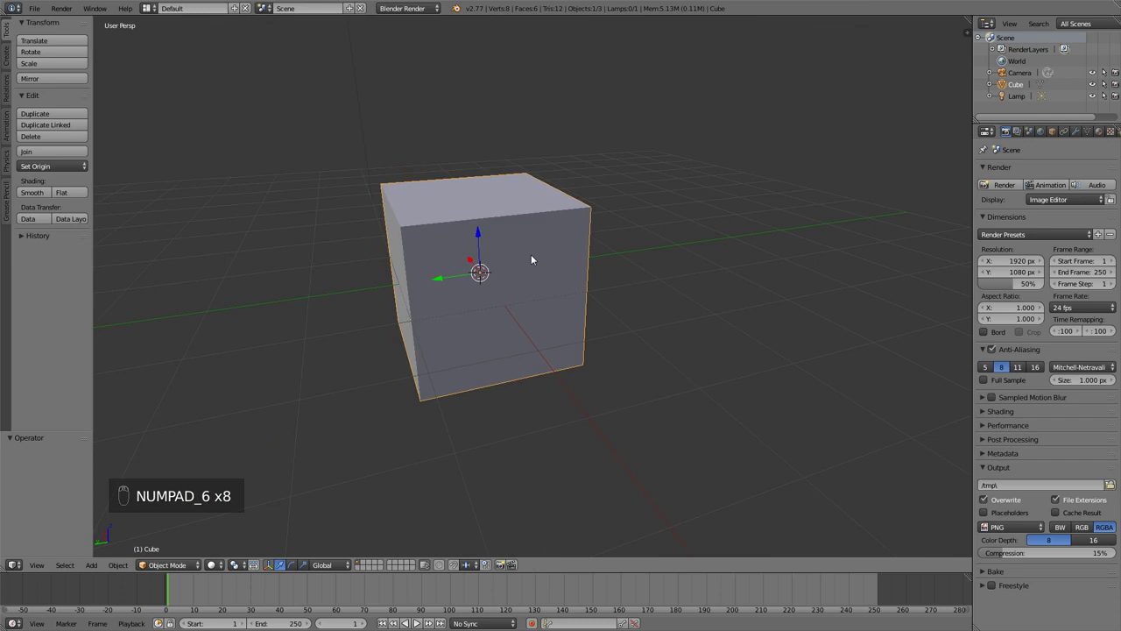
Tilt the view over and under the cube in fixed increments, ending at an angled overview from above
{"action": "key", "text": "KP_8"}
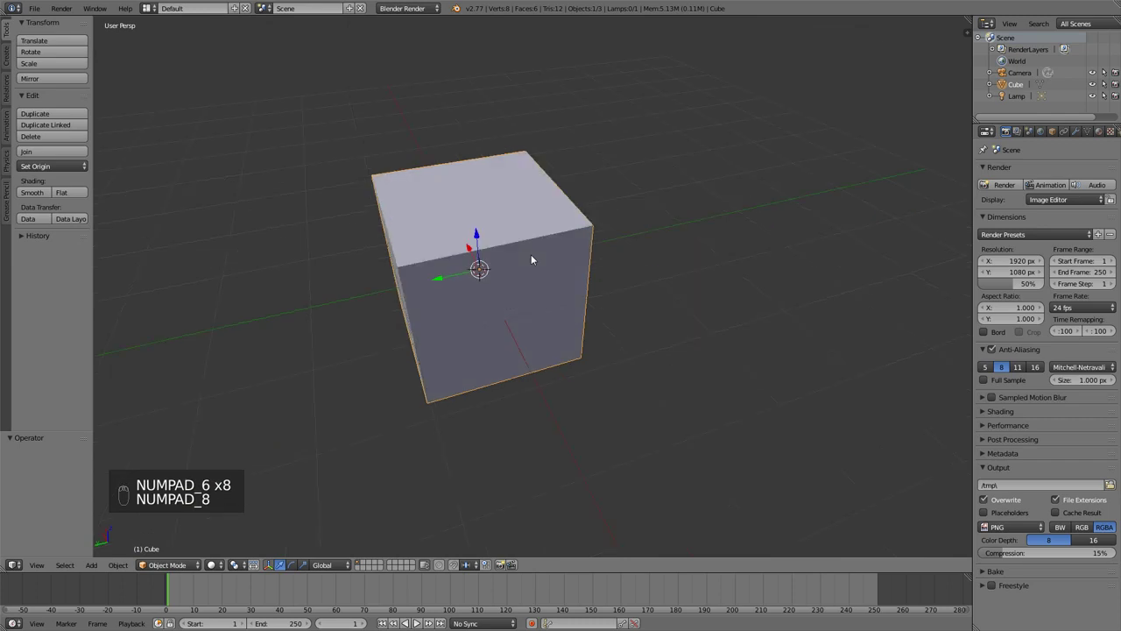
{"action": "key", "text": "KP_8"}
{"action": "key", "text": "KP_8"}
{"action": "key", "text": "KP_8"}
{"action": "key", "text": "KP_2"}
{"action": "key", "text": "KP_2"}
{"action": "key", "text": "KP_2"}
{"action": "key", "text": "KP_2"}
{"action": "key", "text": "KP_2"}
{"action": "key", "text": "KP_2"}
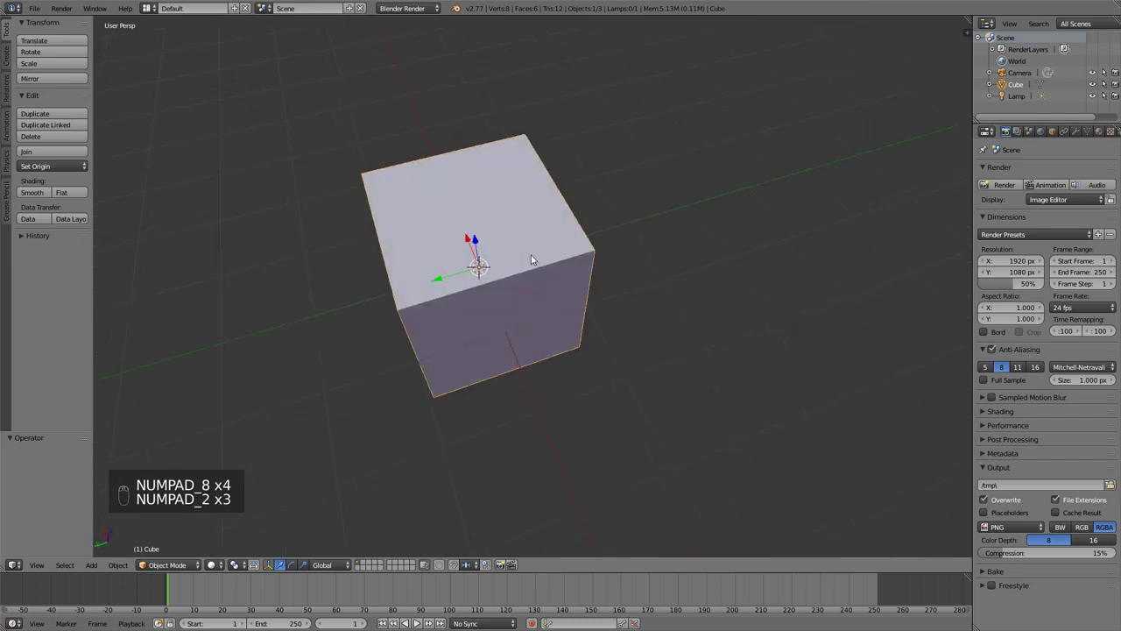
{"action": "key", "text": "KP_2"}
{"action": "key", "text": "KP_2"}
{"action": "key", "text": "KP_2"}
{"action": "key", "text": "KP_2"}
{"action": "key", "text": "KP_2"}
{"action": "key", "text": "KP_2"}
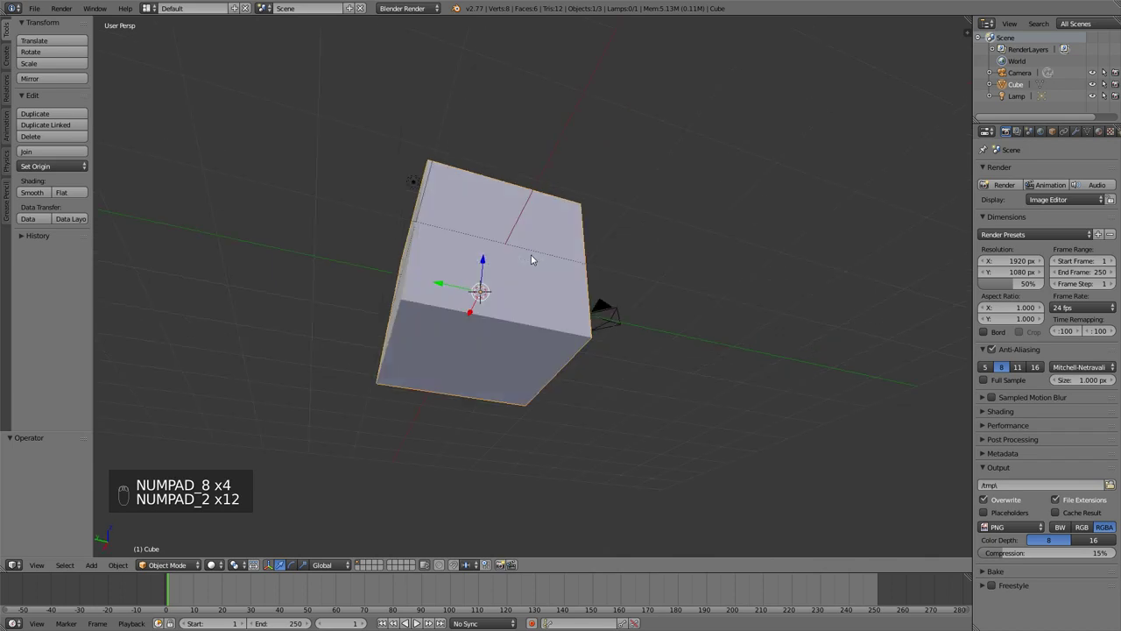
{"action": "key", "text": "KP_4"}
{"action": "key", "text": "KP_4"}
{"action": "key", "text": "KP_8"}
{"action": "key", "text": "KP_8"}
{"action": "key", "text": "KP_8"}
{"action": "key", "text": "KP_8"}
{"action": "key", "text": "KP_8"}
{"action": "key", "text": "KP_8"}
{"action": "key", "text": "KP_8"}
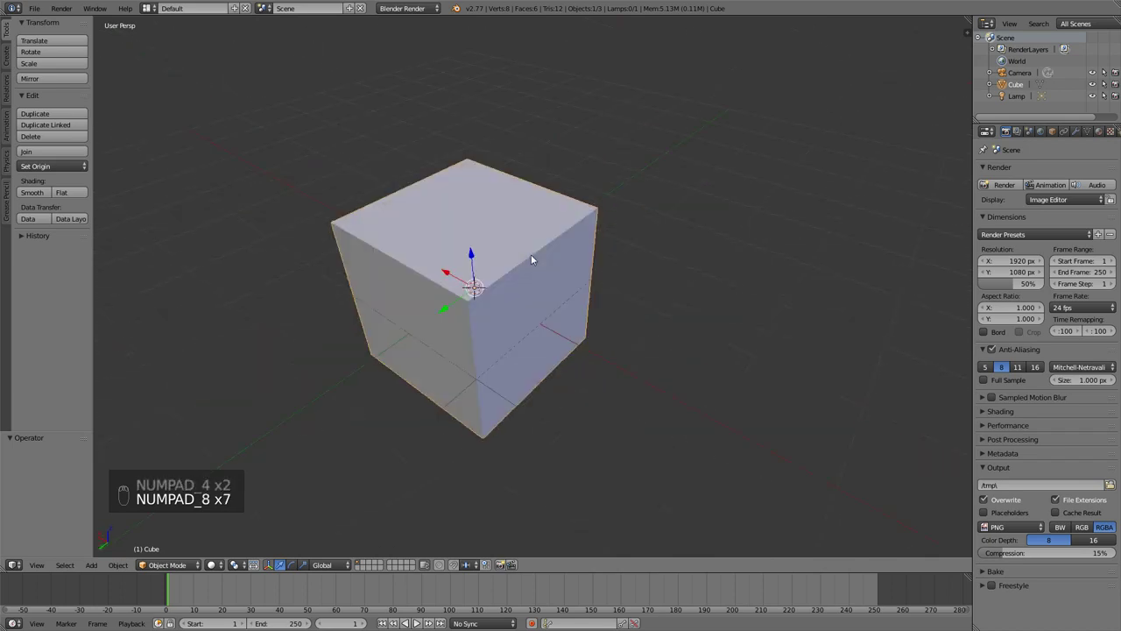
{"action": "scroll", "coordinate": [531, 259], "scroll_direction": "down", "scroll_amount": 3}
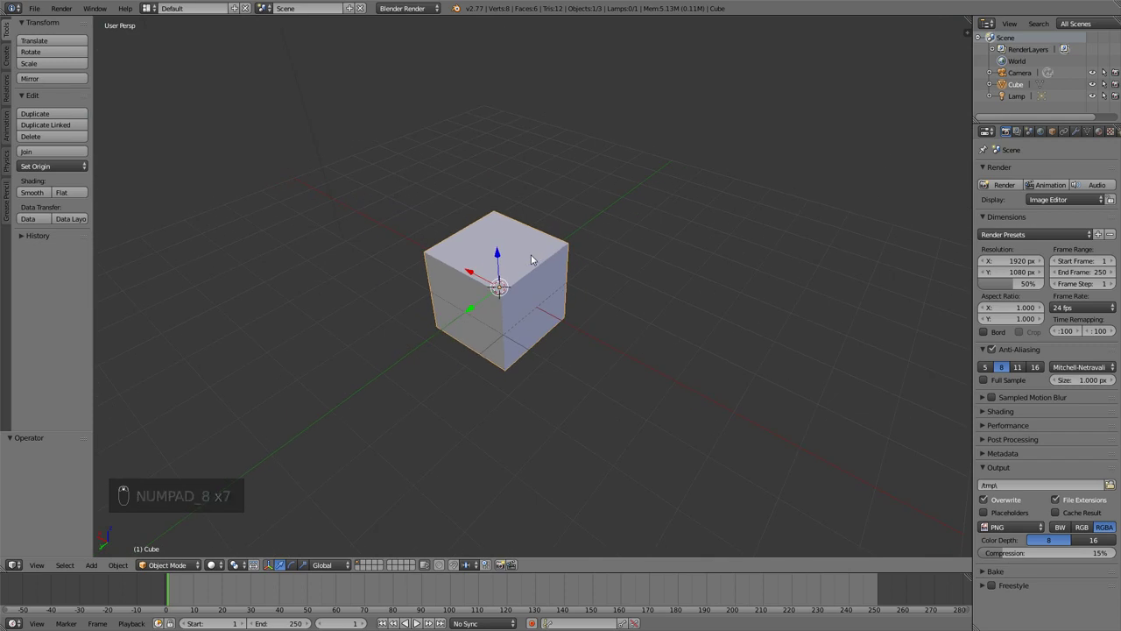
Orbit the view freely to a lower angle around the cube and zoom in to a closer perspective view
{"action": "middle_click_drag", "start_coordinate": [531, 259], "coordinate": [557, 270]}
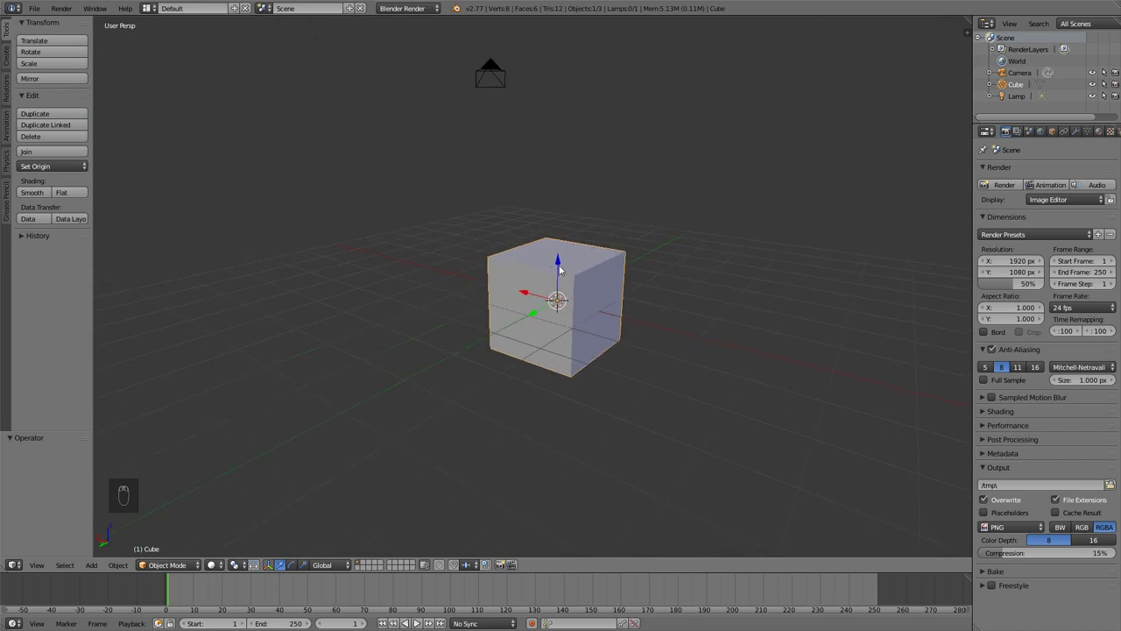
{"action": "middle_click_drag", "start_coordinate": [561, 272], "coordinate": [596, 279]}
{"action": "scroll", "coordinate": [569, 280], "scroll_direction": "up", "scroll_amount": 2}
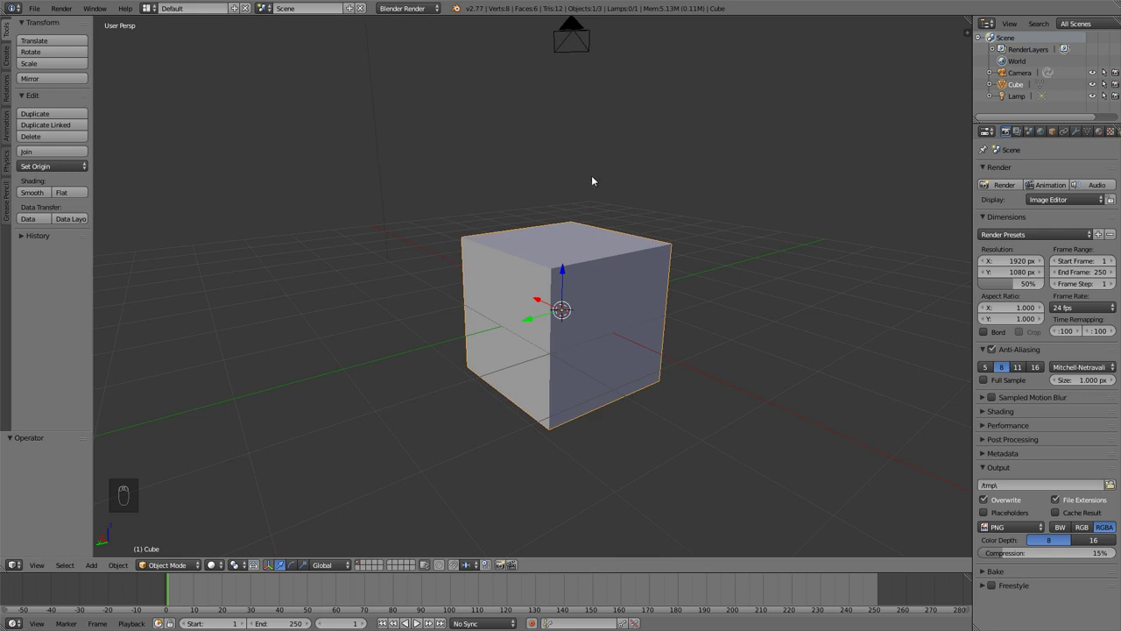
{"action": "scroll", "coordinate": [591, 175], "scroll_direction": "down", "scroll_amount": 1}
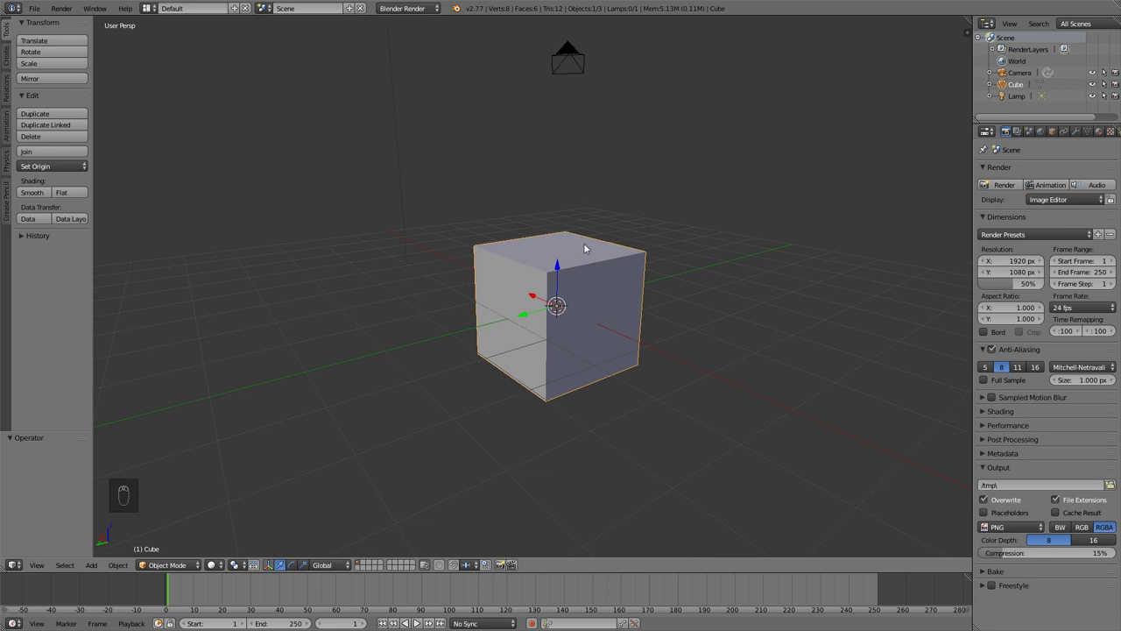
{"action": "mouse_move", "coordinate": [585, 249]}
{"action": "middle_mouse_down"}
{"action": "mouse_move", "coordinate": [603, 260]}
{"action": "mouse_move", "coordinate": [587, 250]}
{"action": "middle_mouse_up"}
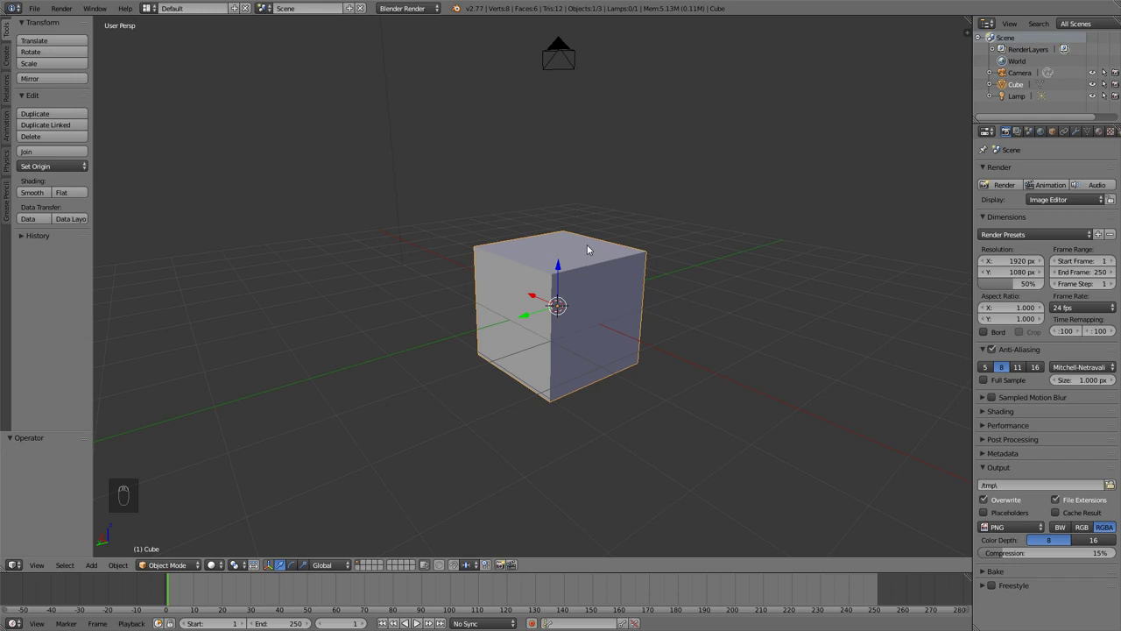
Switch the viewport from perspective to orthographic projection and back to perspective to compare how the cube is displayed
{"action": "key", "text": "KP_5"}
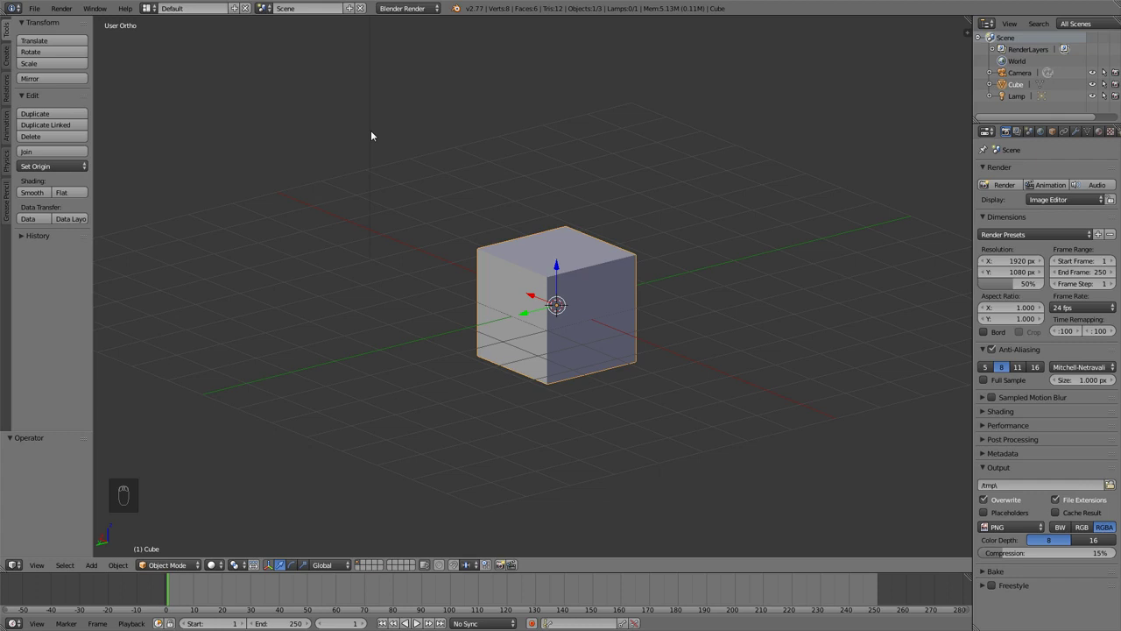
{"action": "key", "text": "KP_5"}
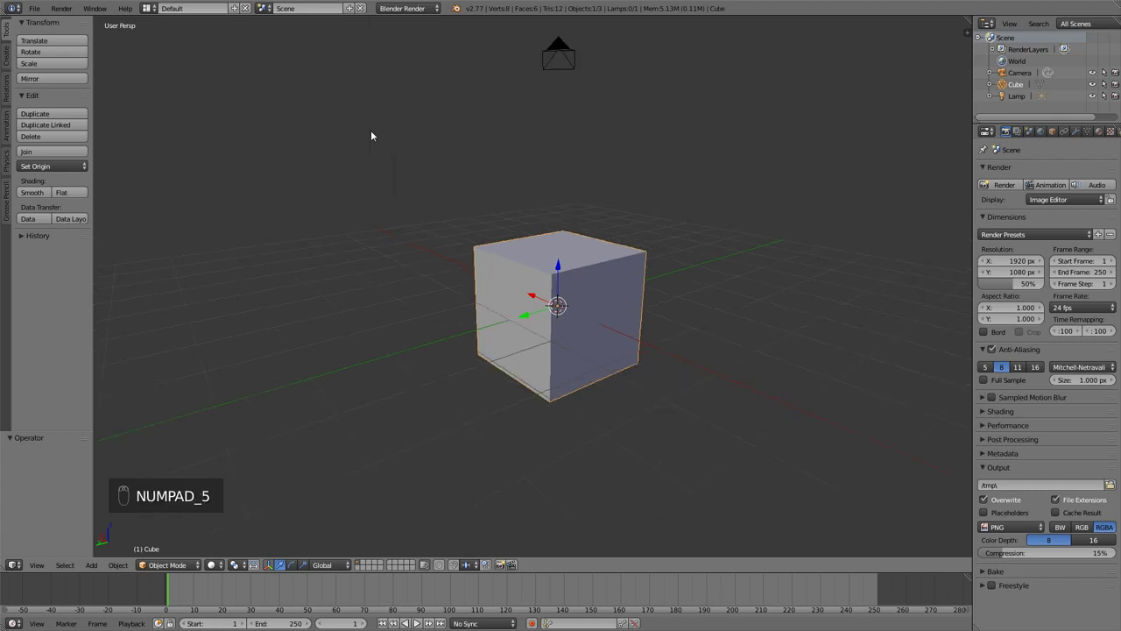